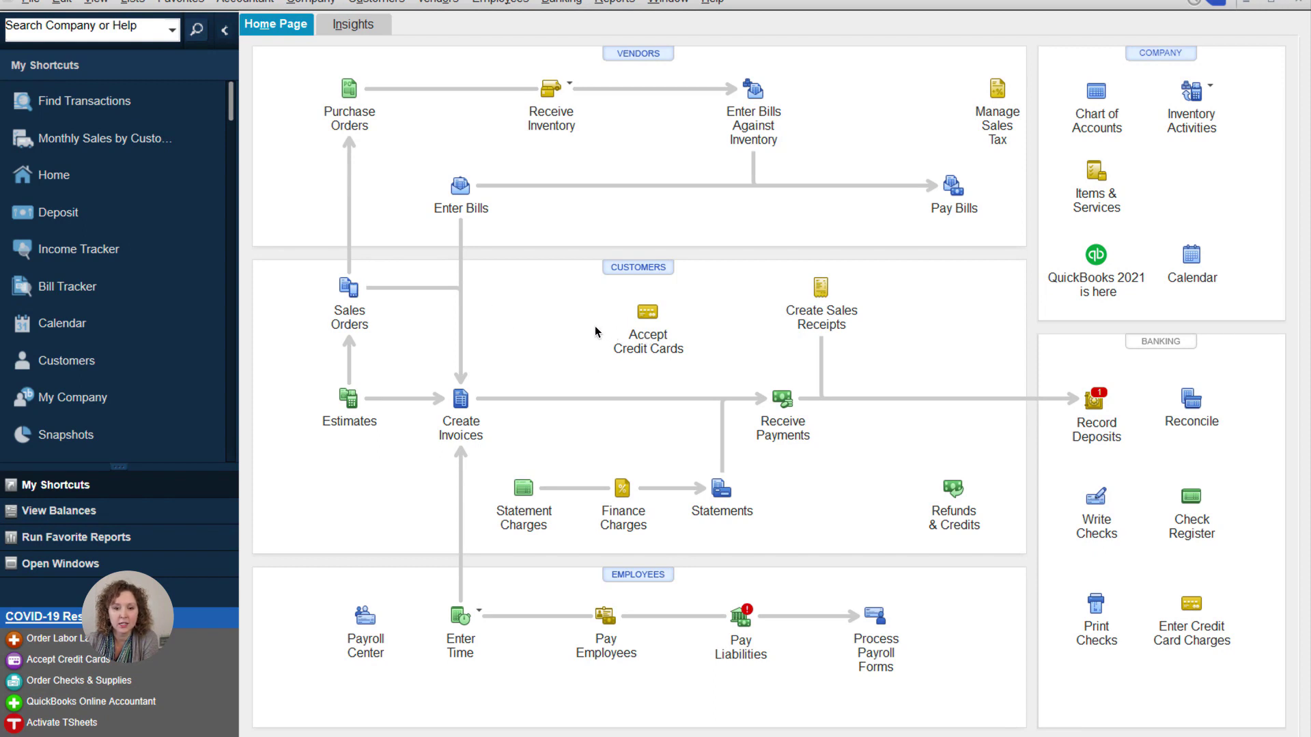
Open the Payroll Item List from the Lists menu to find CA - Unemployment at 4.7%
click(133, 3)
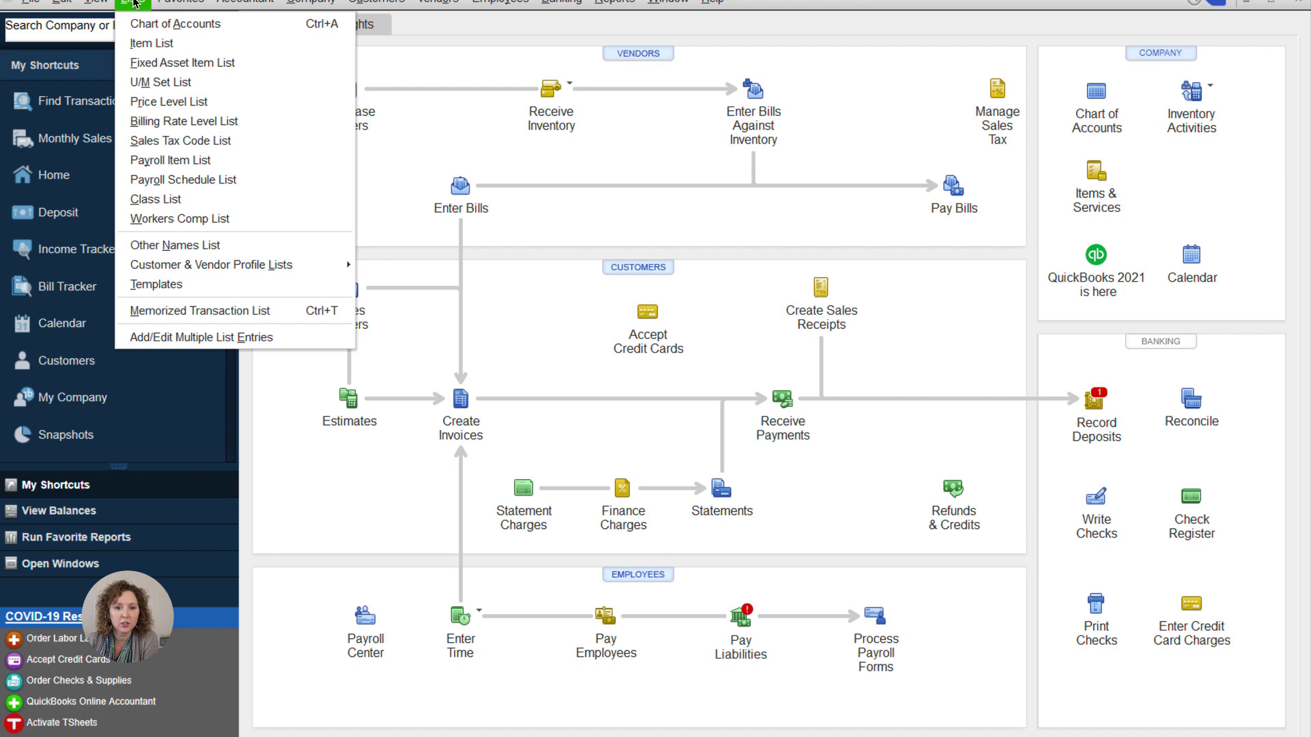
mouse_move(161, 3)
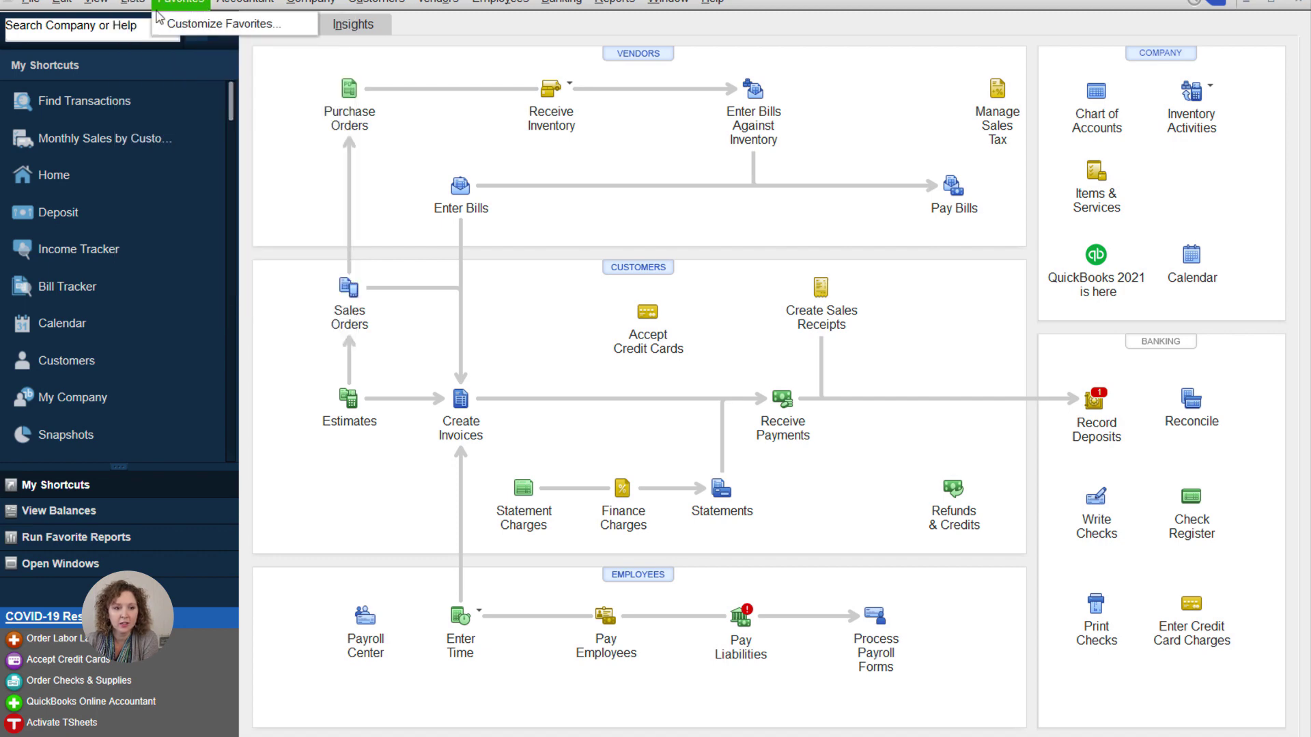
click(133, 3)
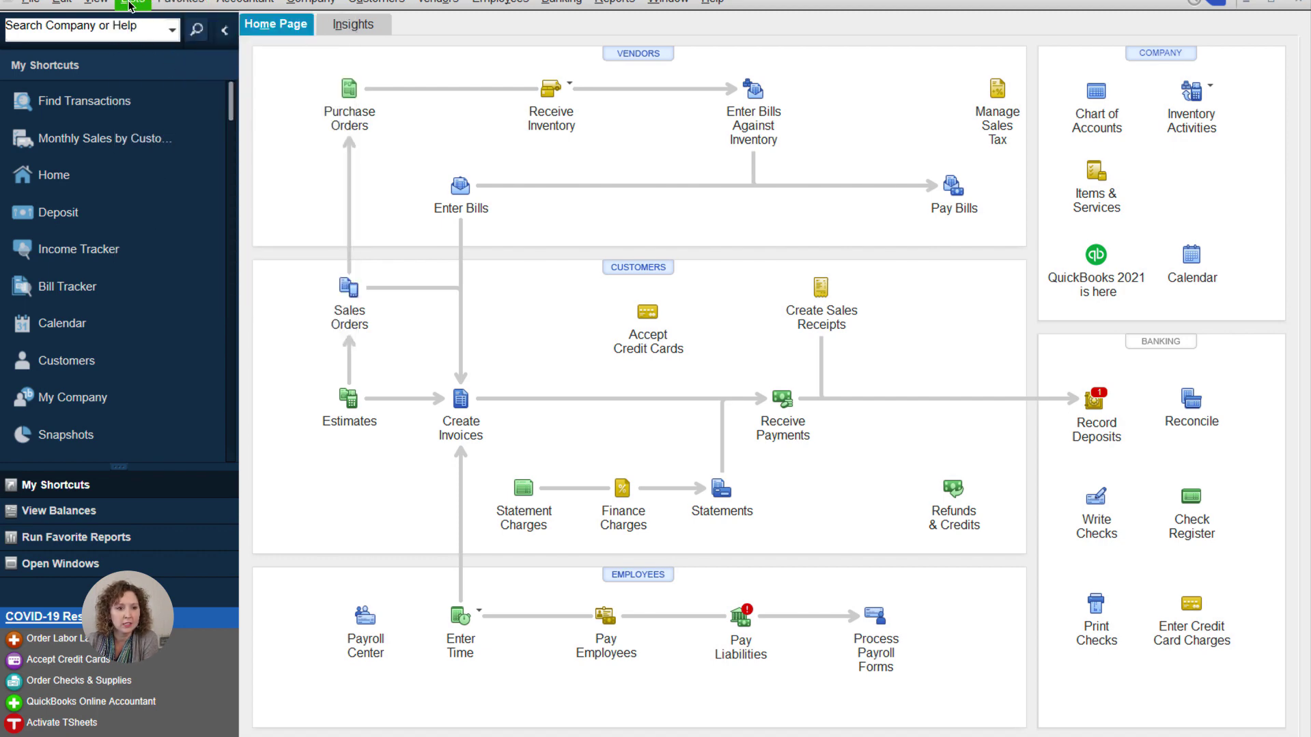
click(133, 3)
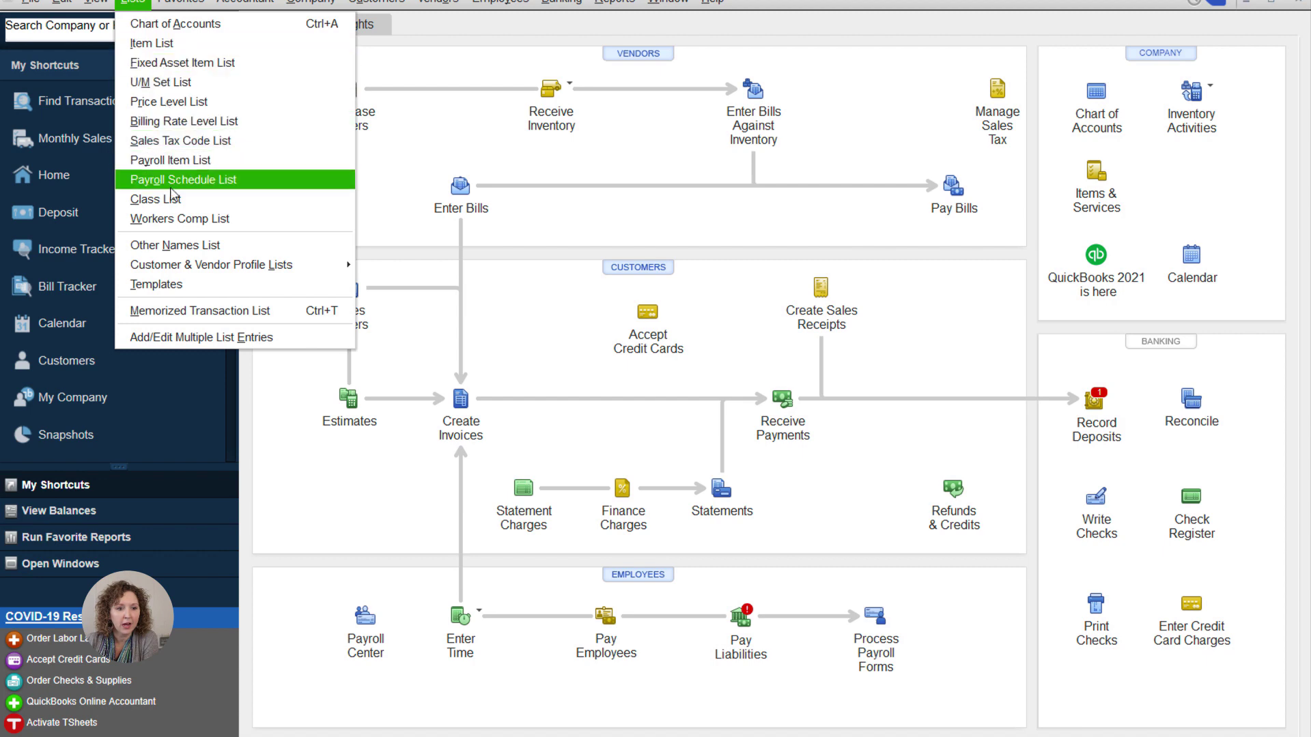
click(180, 164)
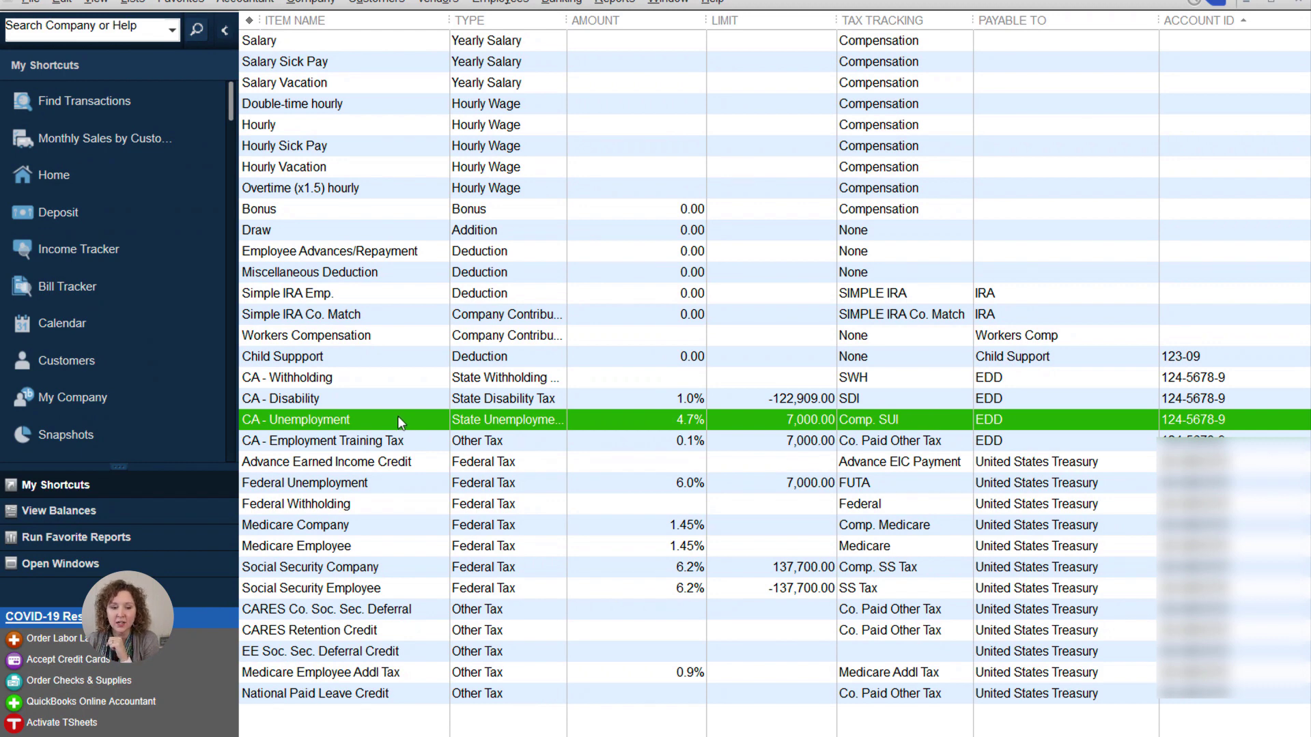
Edit the CA - Unemployment payroll item and advance to its 2021 company tax rates page
click(396, 438)
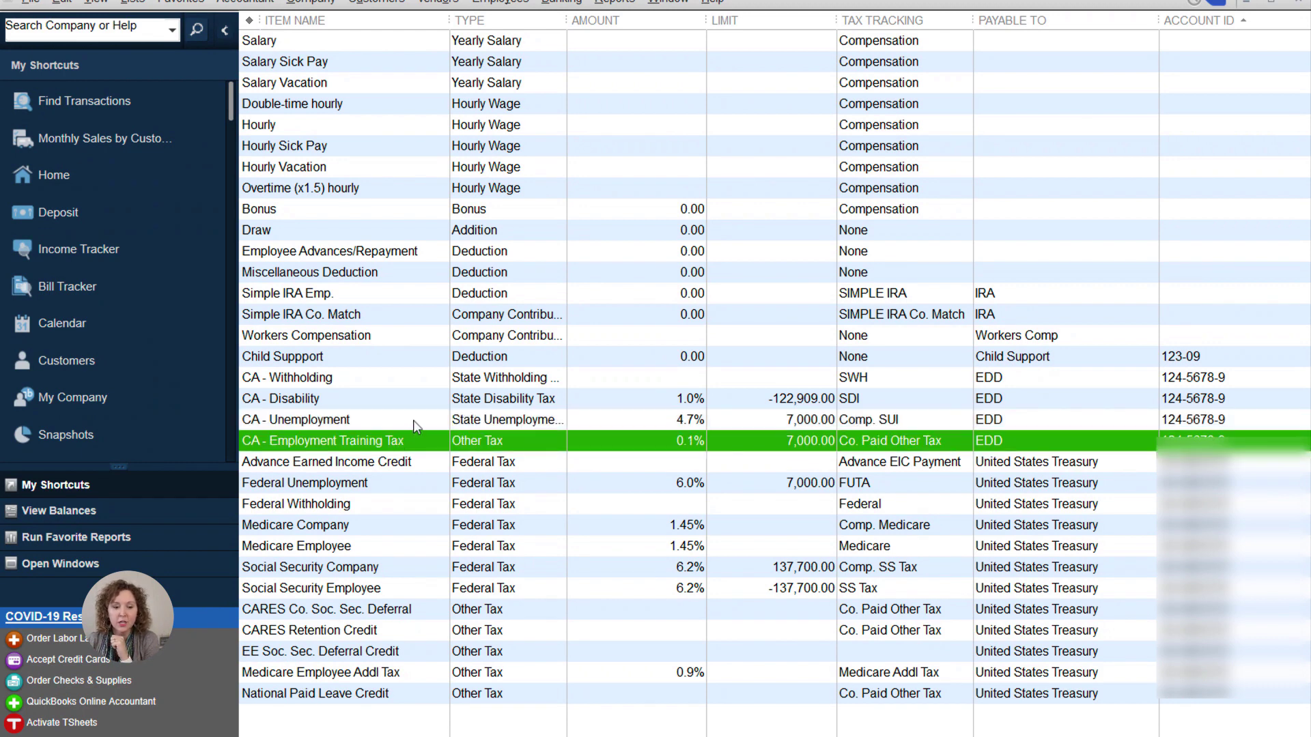
click(415, 422)
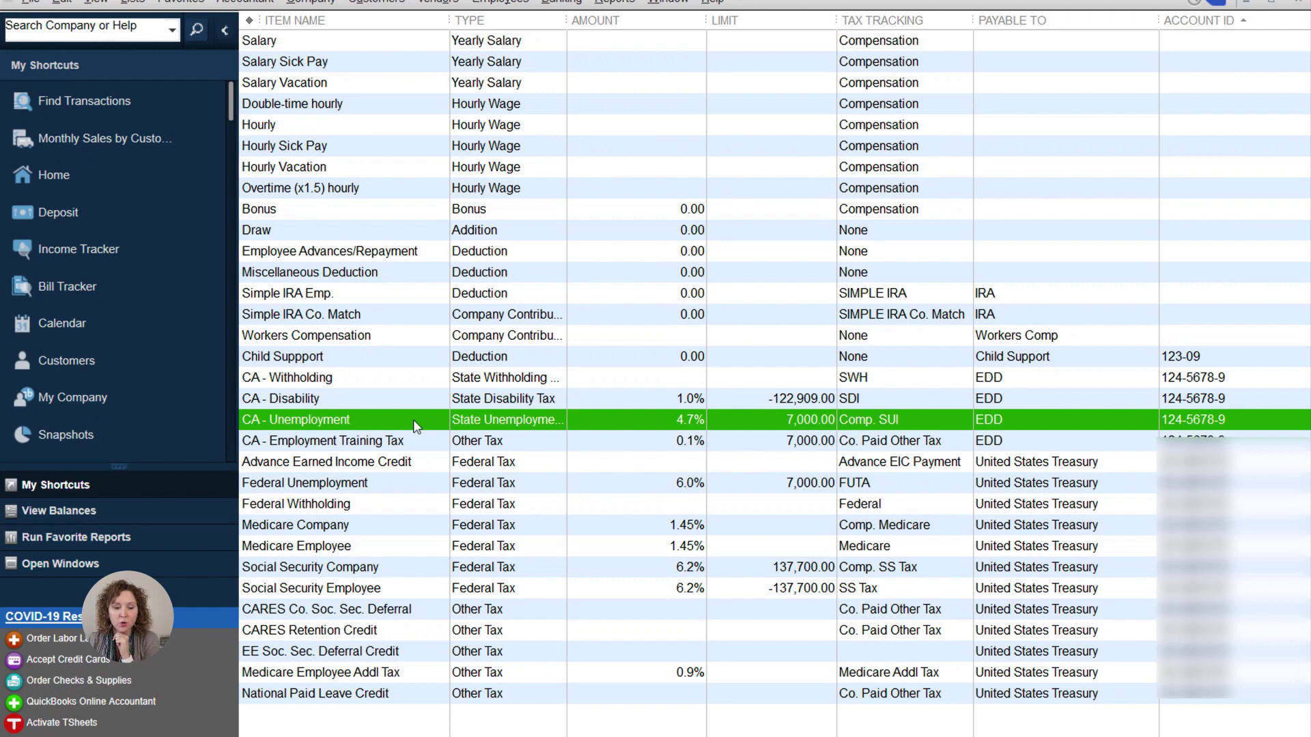
double_click(414, 423)
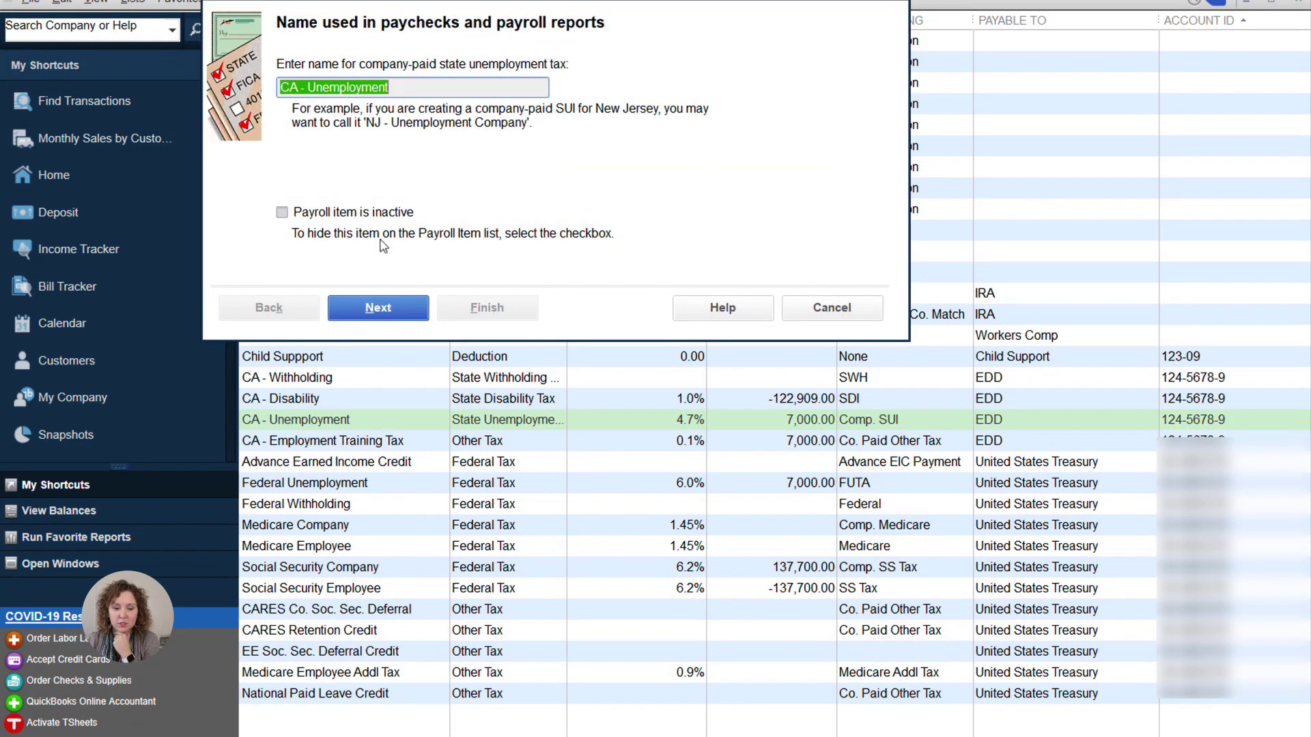
click(390, 306)
click(390, 306)
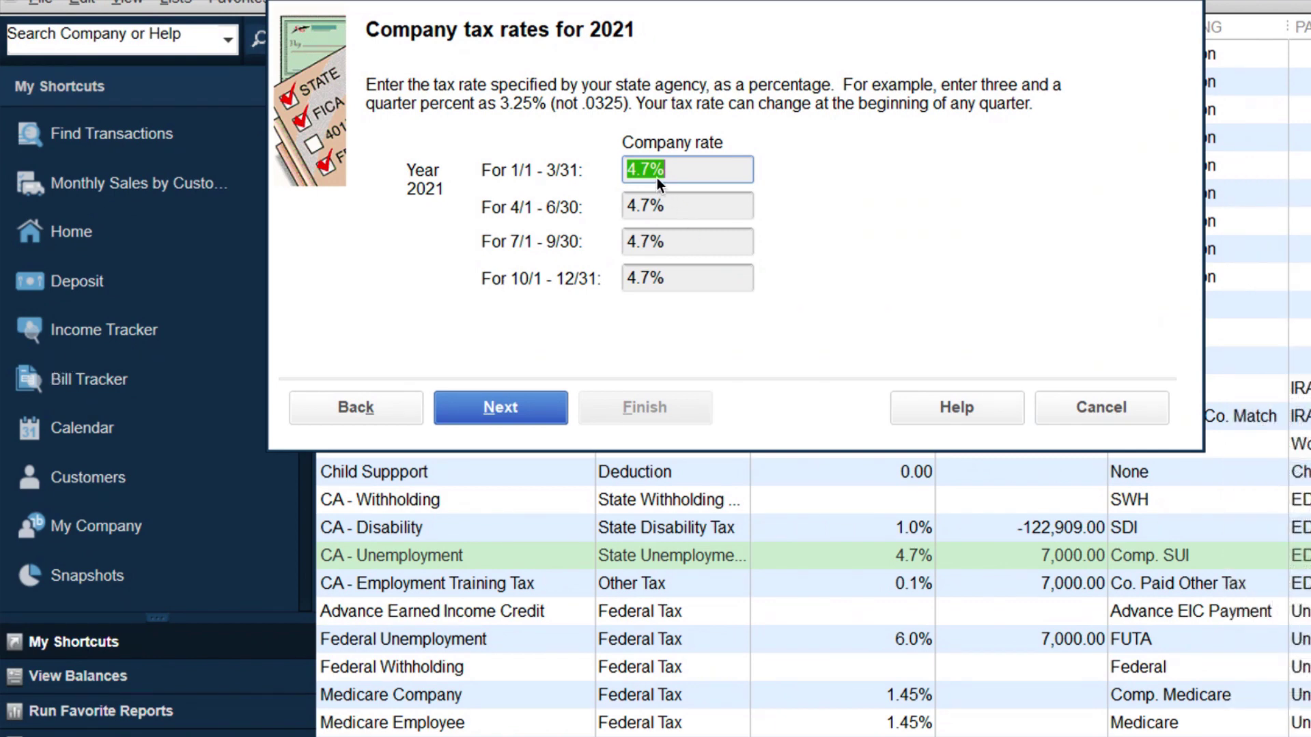
Change all four 2021 quarterly CA - Unemployment rates from 4.7 to 2.2 and continue
drag(653, 170, 548, 168)
text(2.2)
drag(653, 205, 613, 204)
text(2.2)
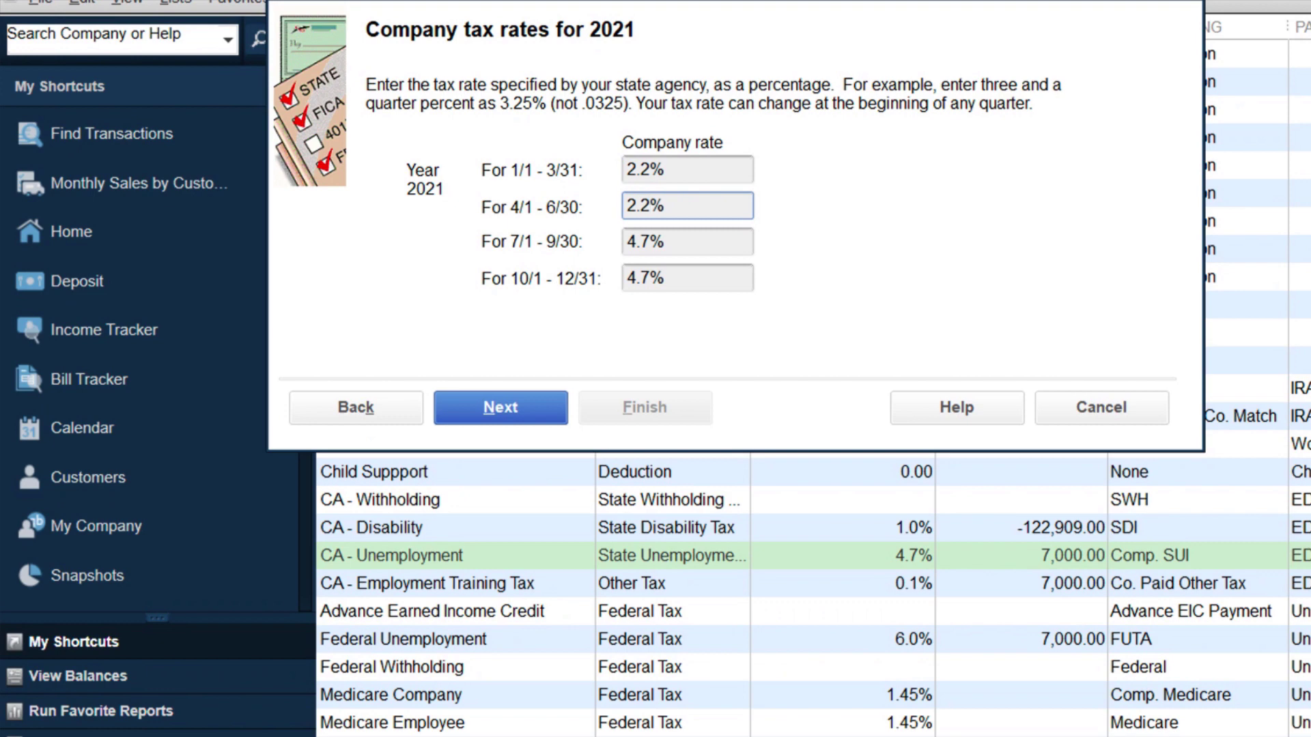
drag(652, 243, 559, 244)
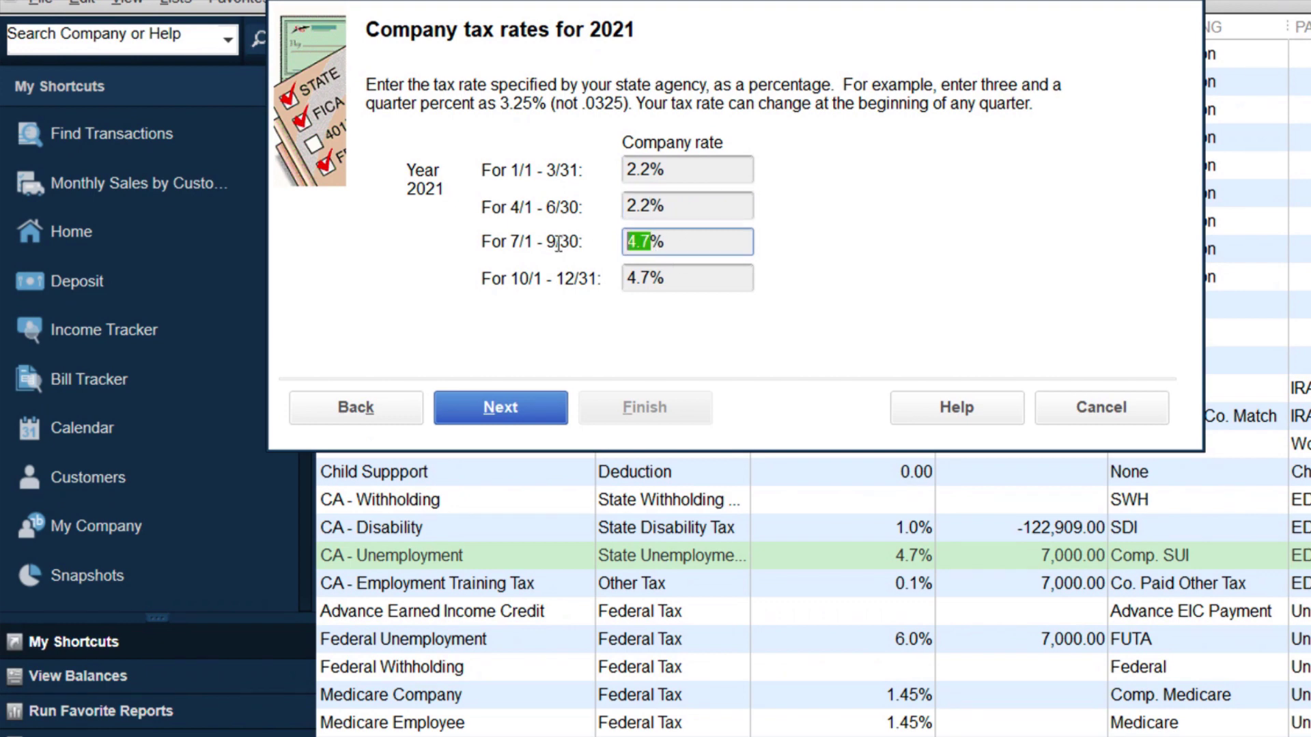
text(2.2)
drag(648, 282, 584, 284)
text(2.2)
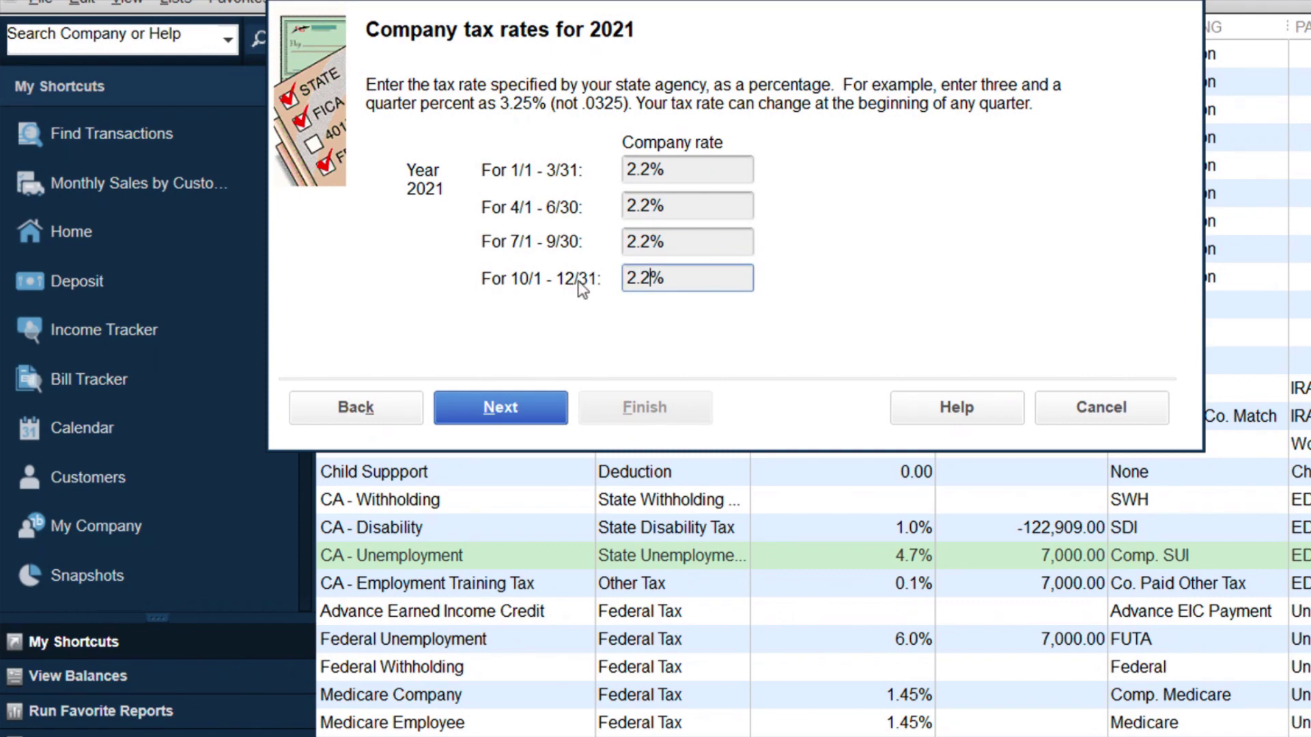
click(507, 407)
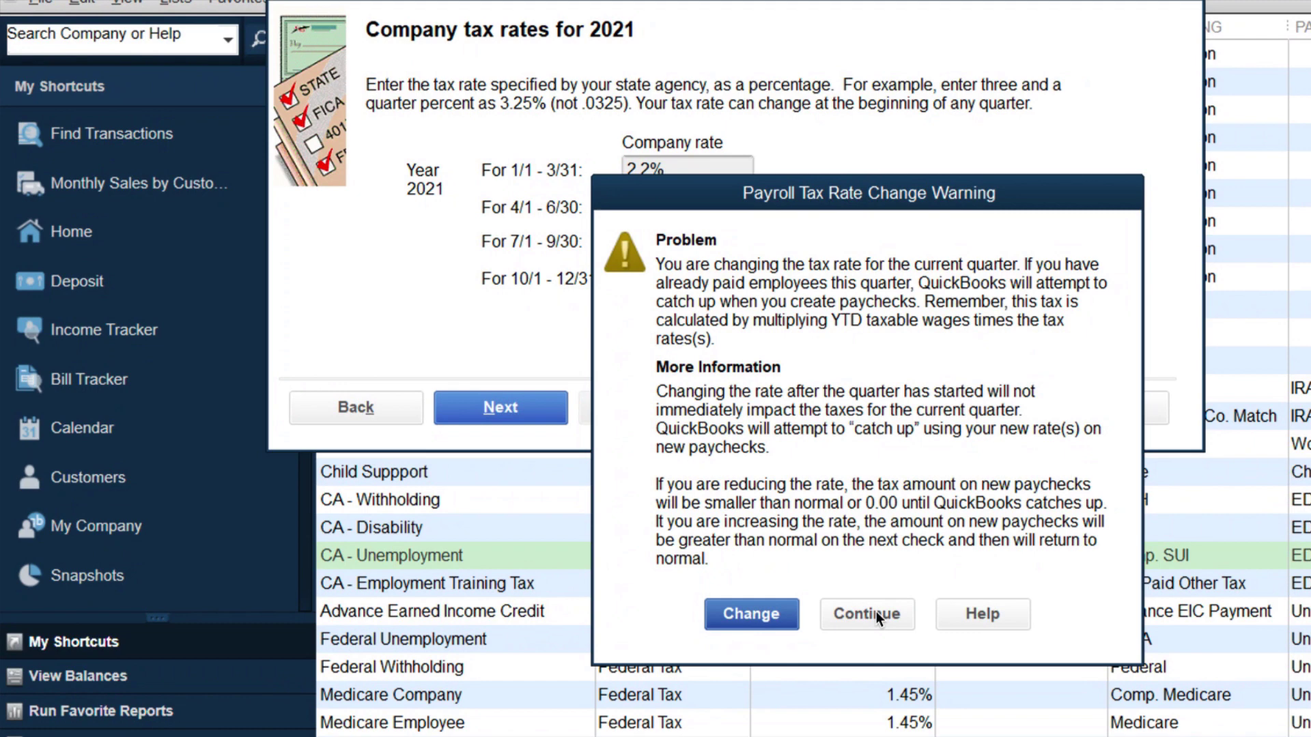
Confirm the current-quarter rate change and finish saving the CA - Unemployment item
click(751, 617)
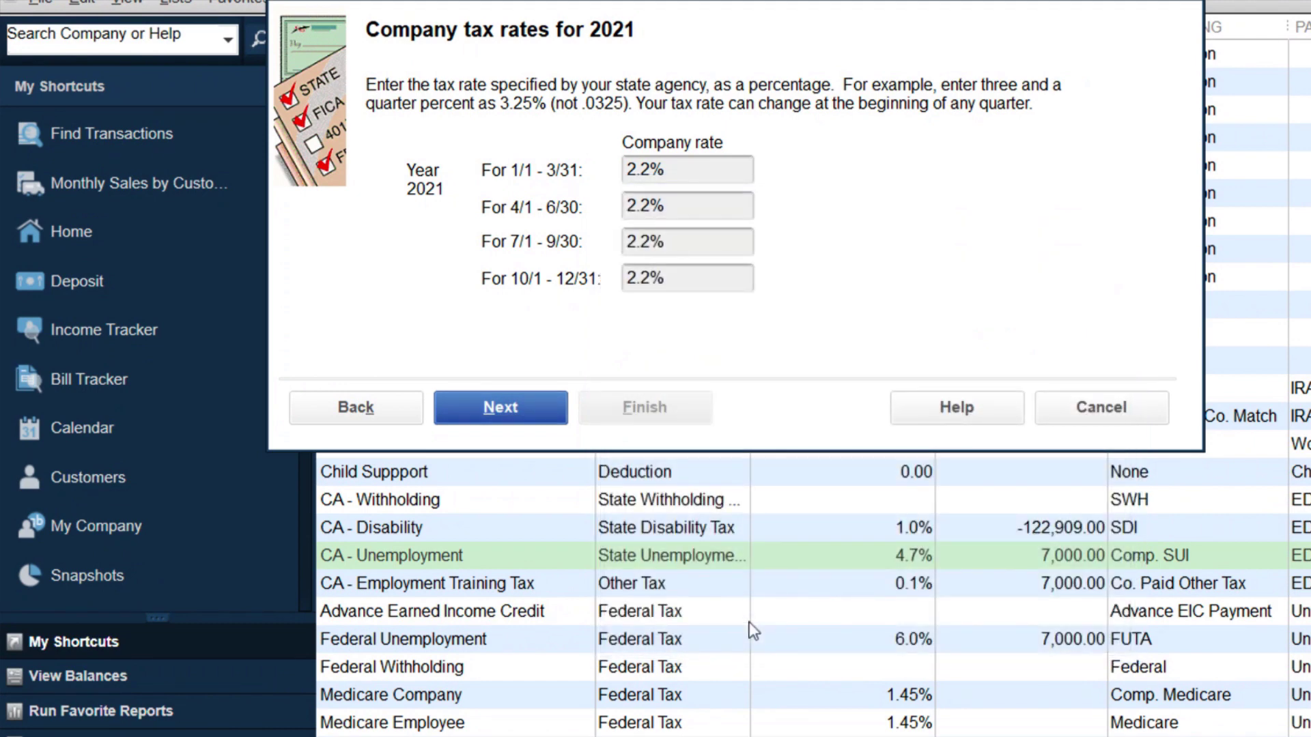
click(550, 418)
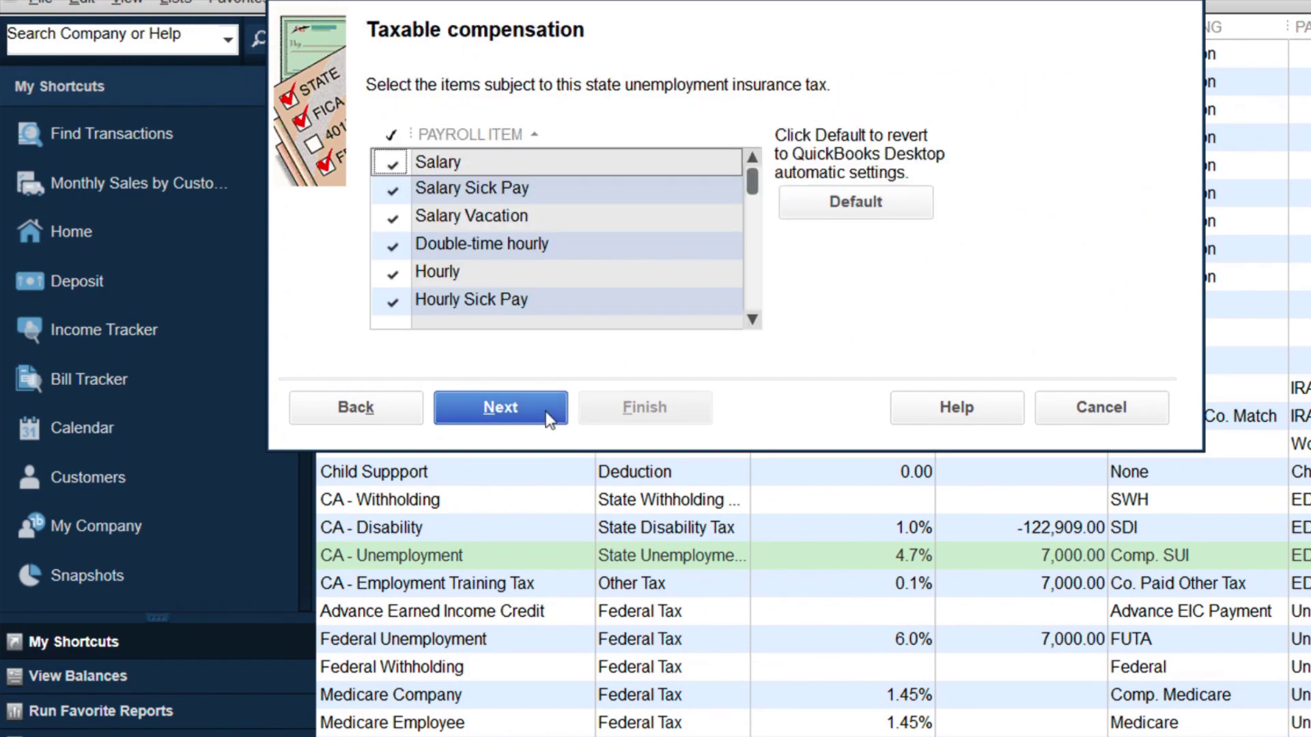
click(534, 406)
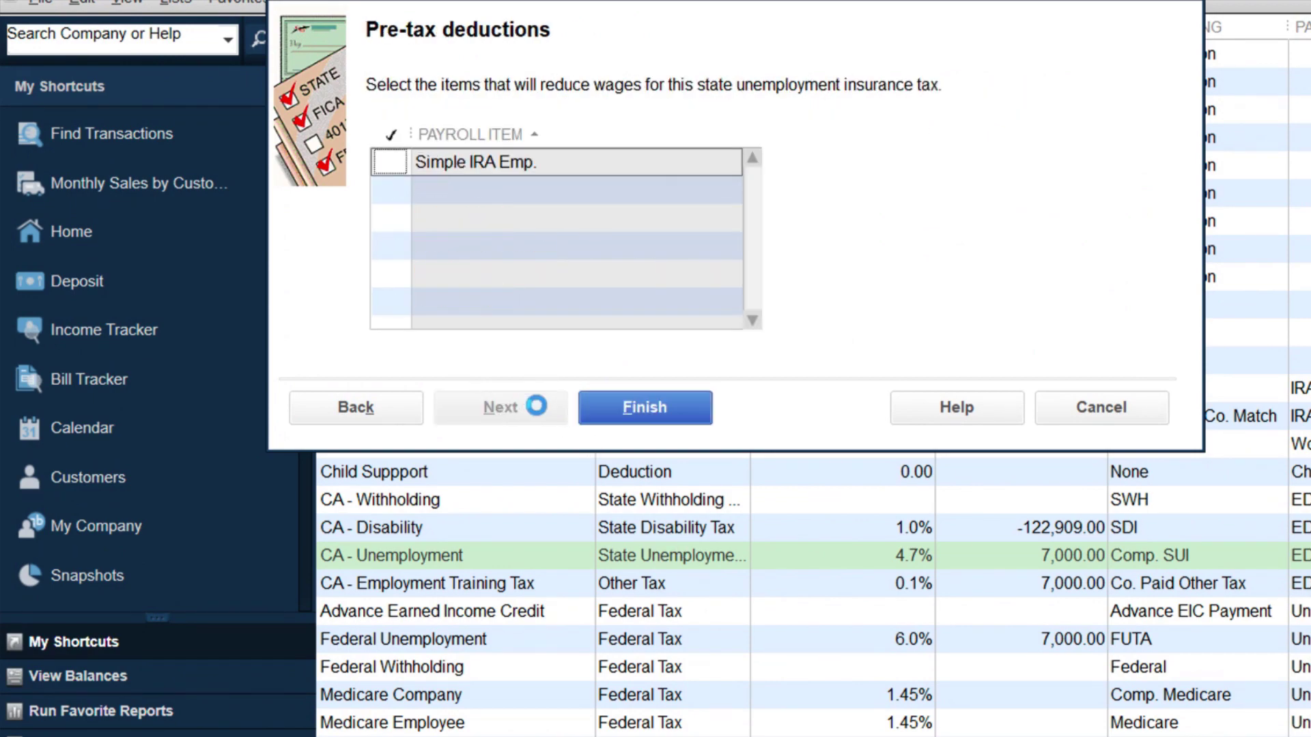
click(601, 407)
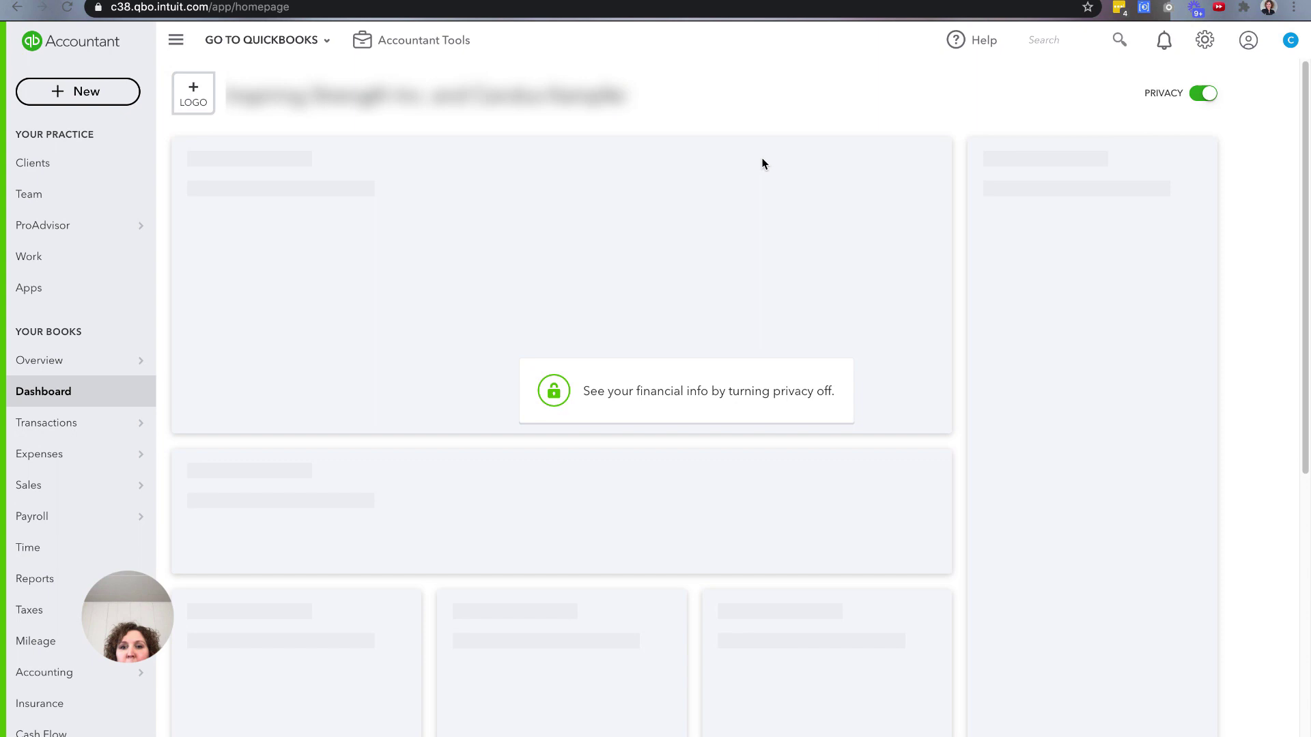
In QuickBooks Online, go to Payroll settings and edit the California state tax information
click(1205, 42)
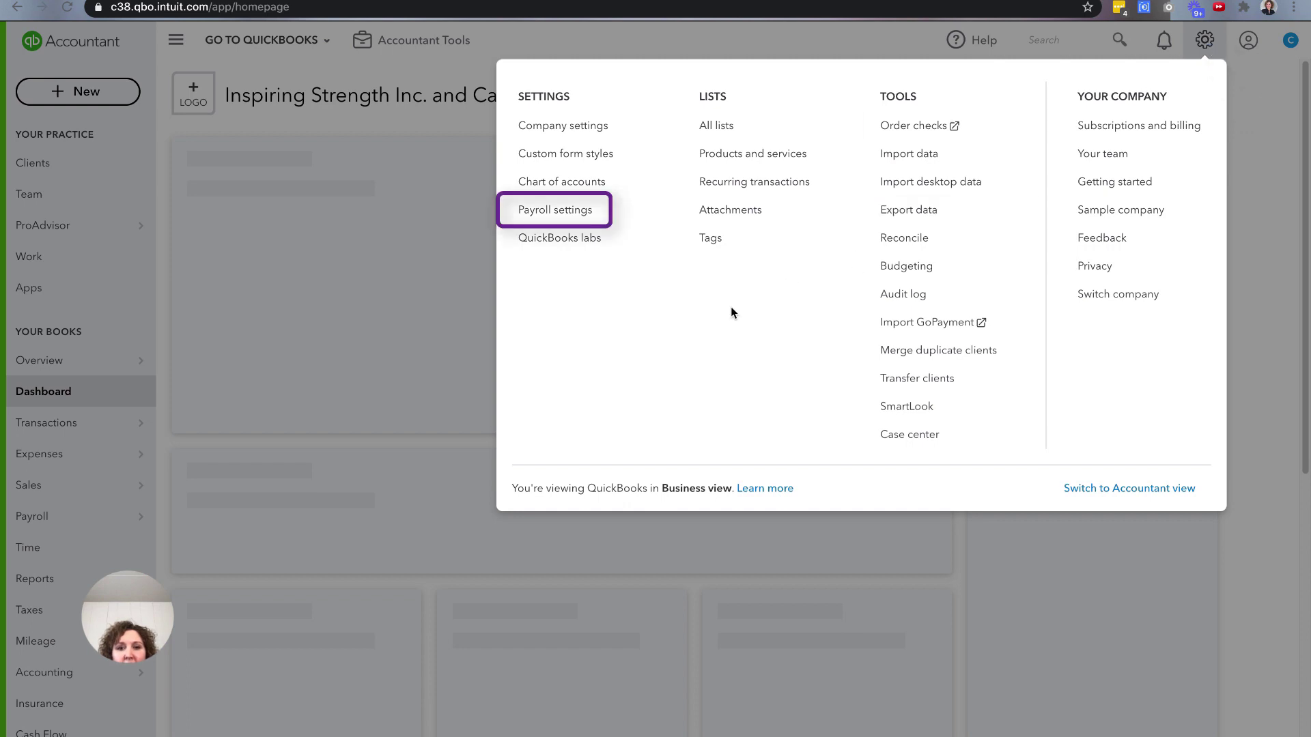
click(543, 209)
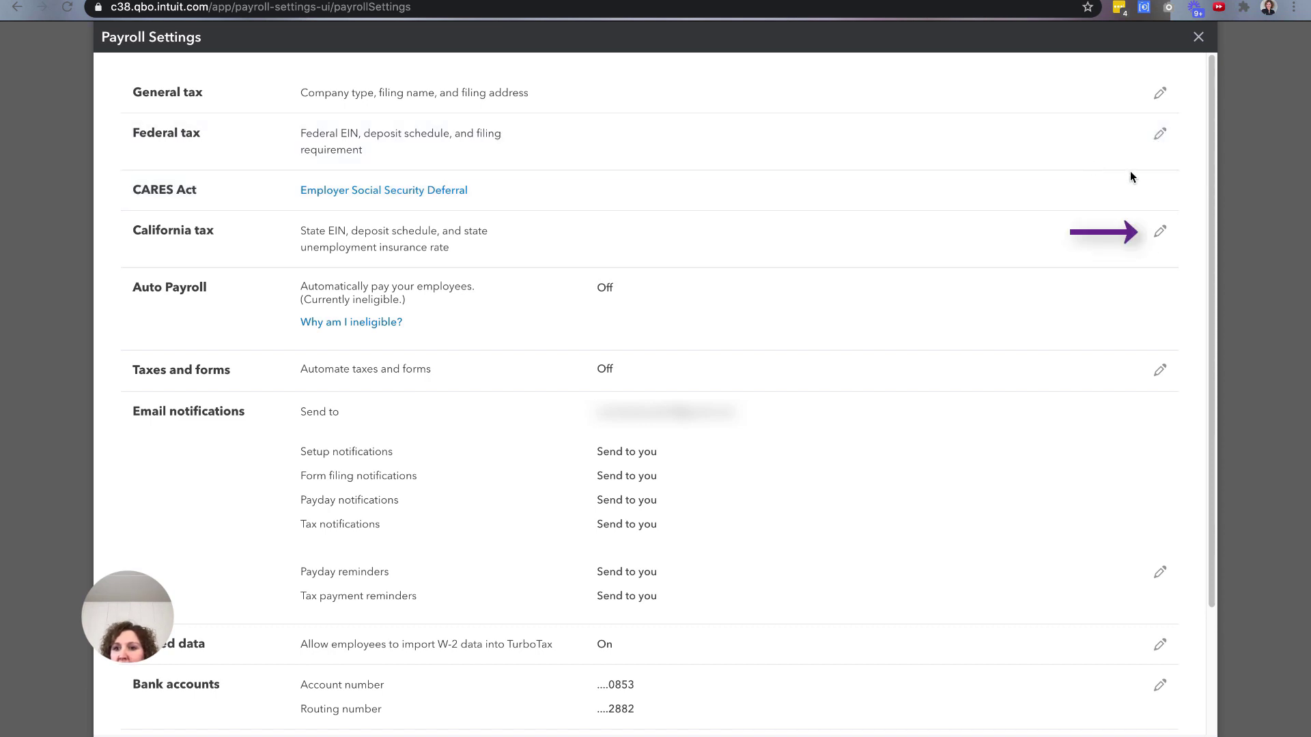
click(1159, 233)
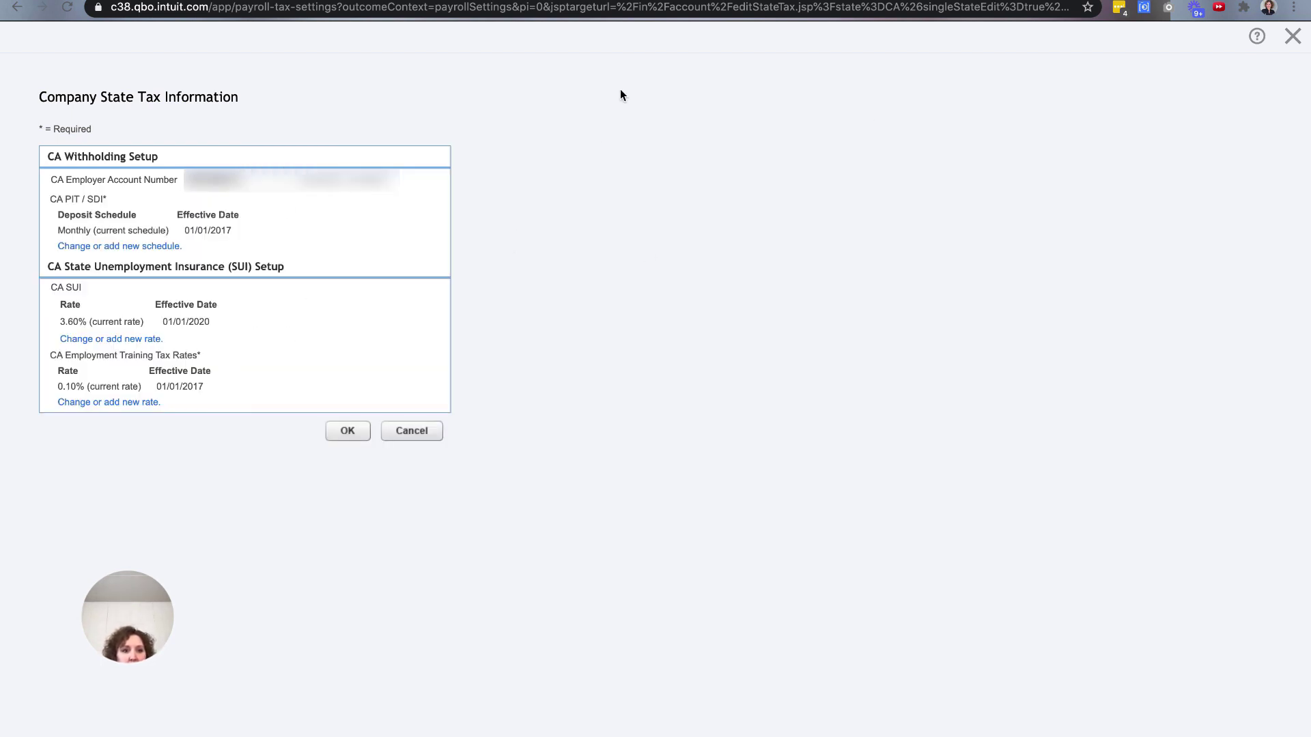
Add a new CA SUI rate of 2.2 effective 1/1/2021 and try to save it
drag(53, 289, 82, 289)
click(100, 339)
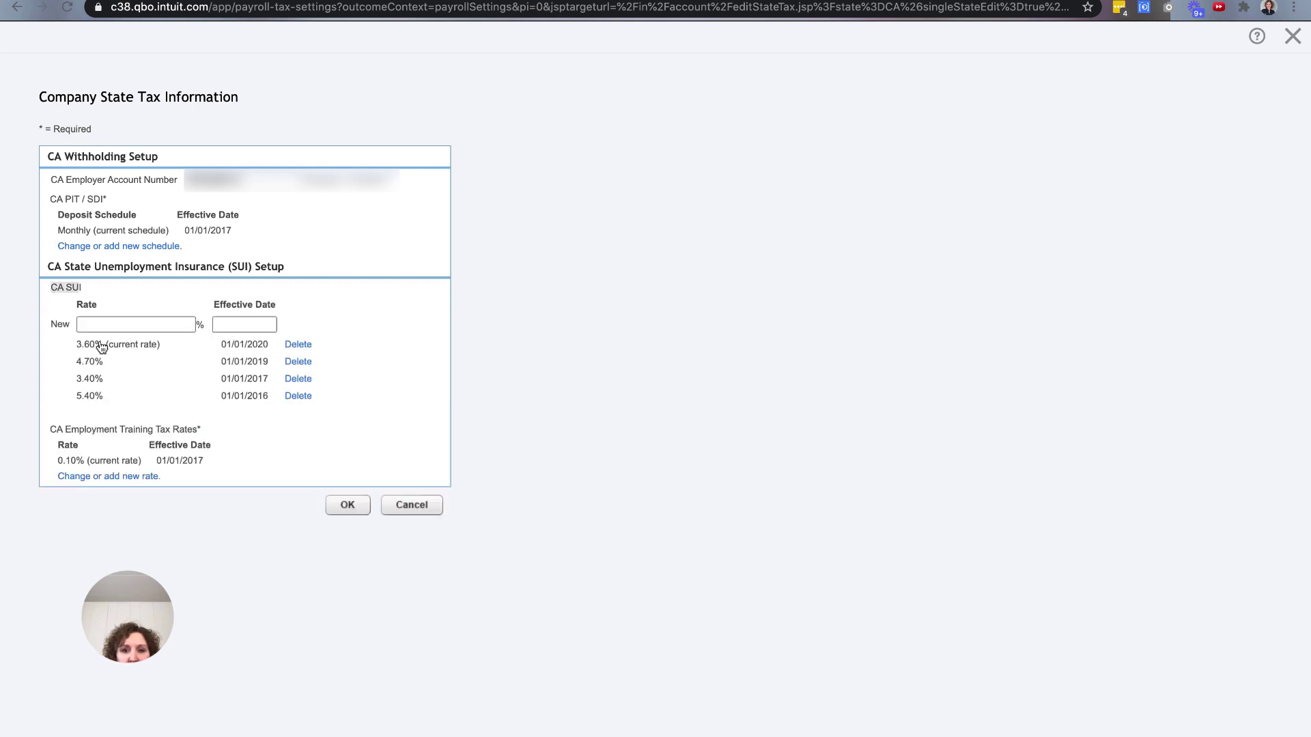
click(101, 325)
text(2.2)
click(247, 324)
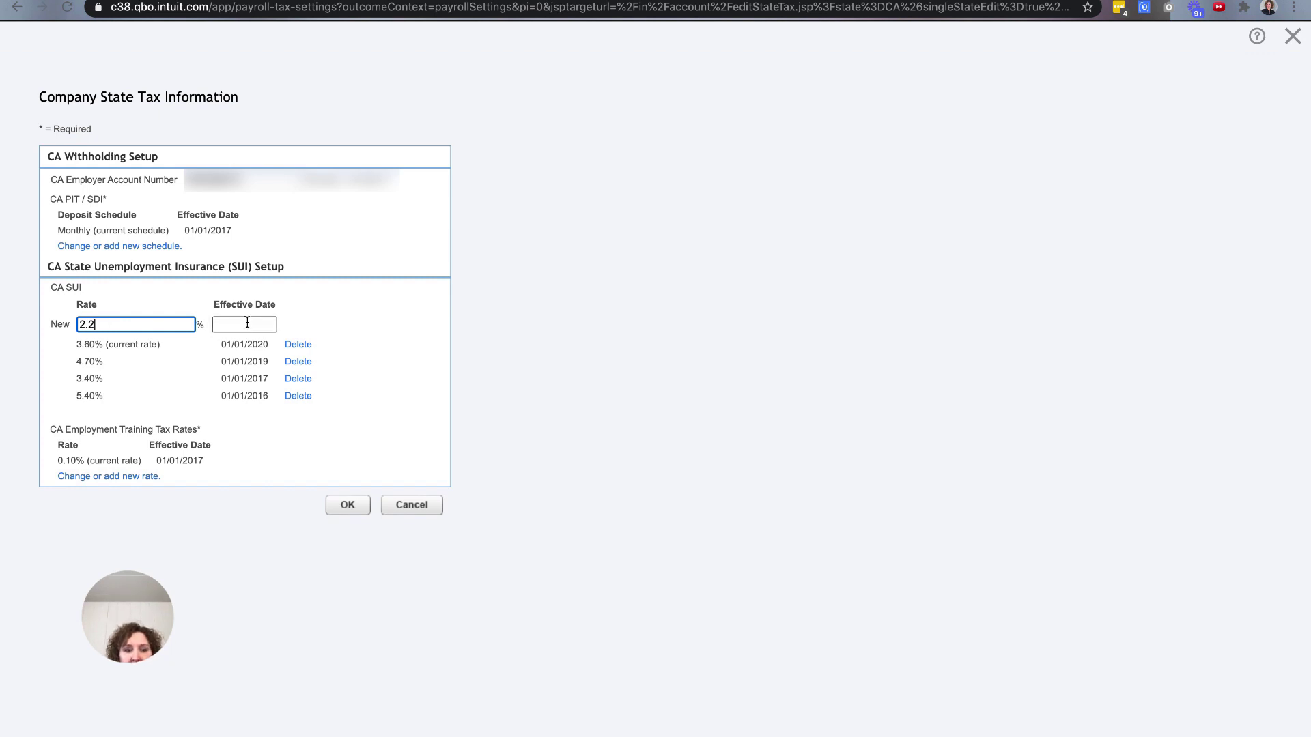
text(1/1/20)
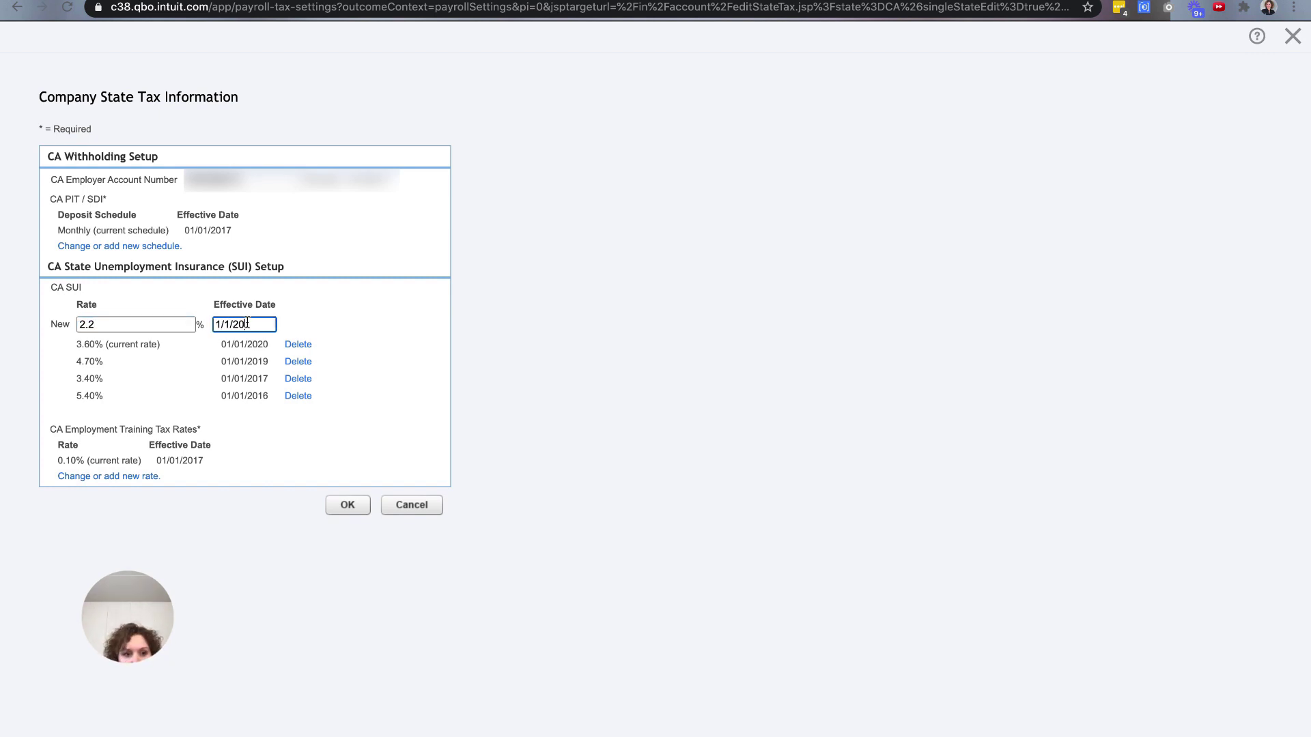
text(21)
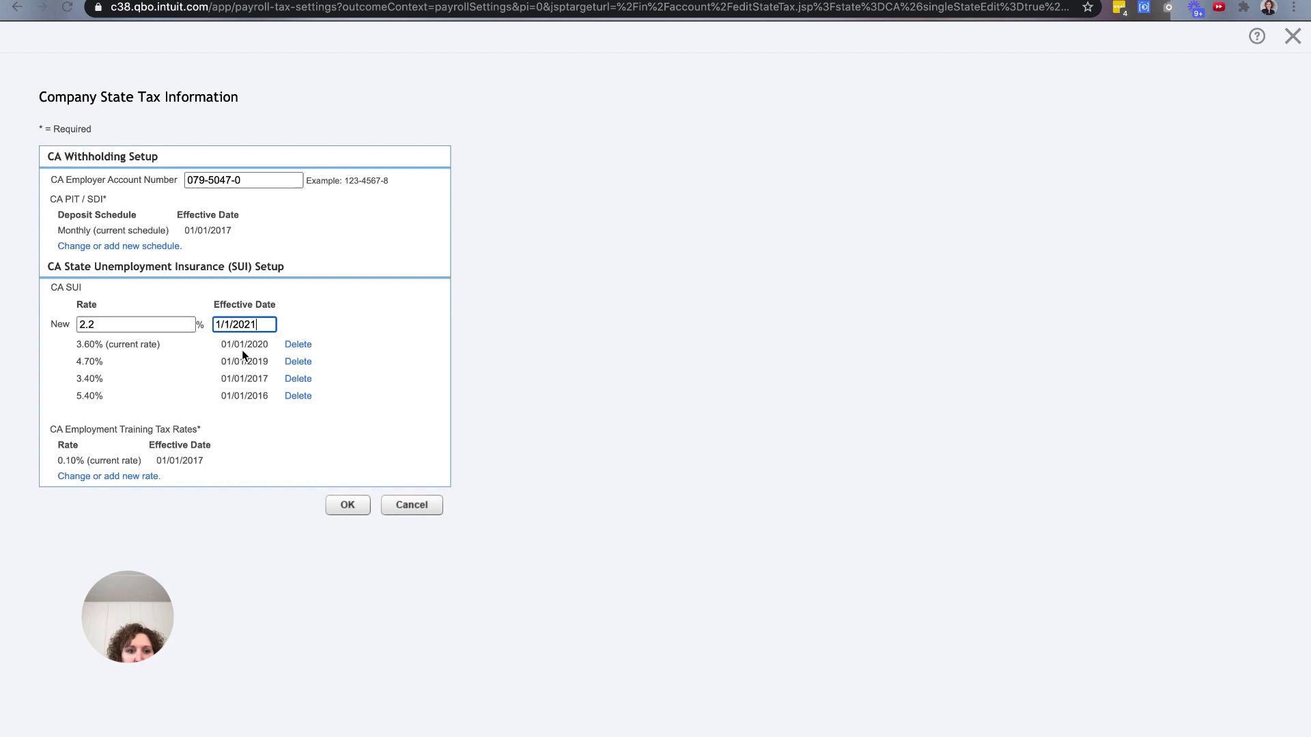
click(343, 507)
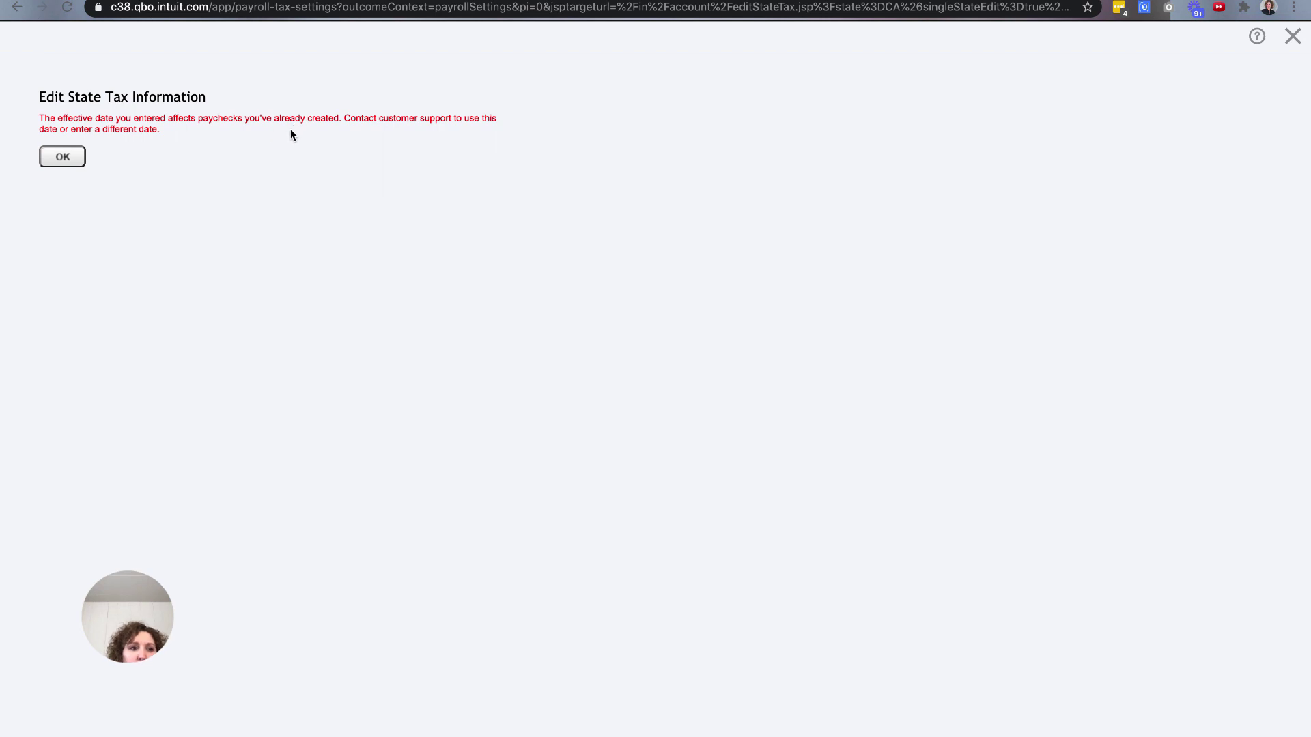
Dismiss the effective-date error, leaving CA SUI at 3.60% effective 01/01/2020
click(66, 157)
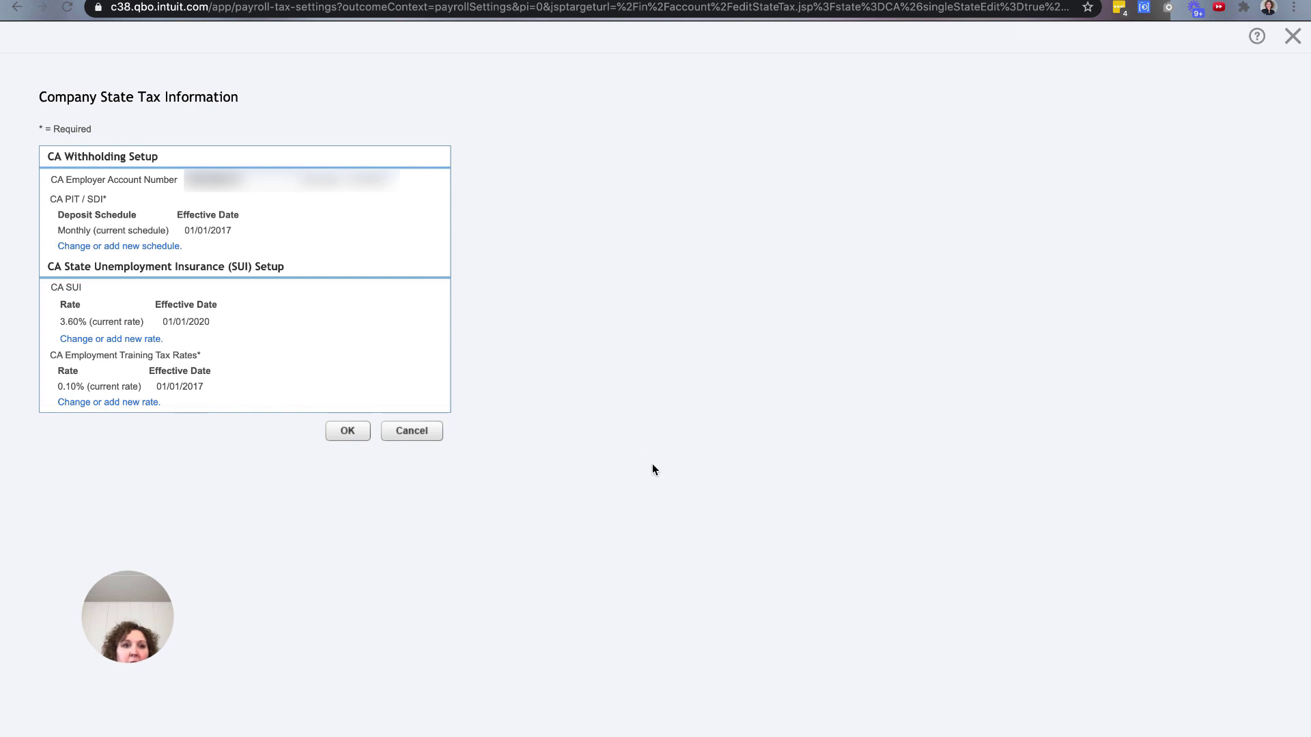
mouse_move(198, 5)
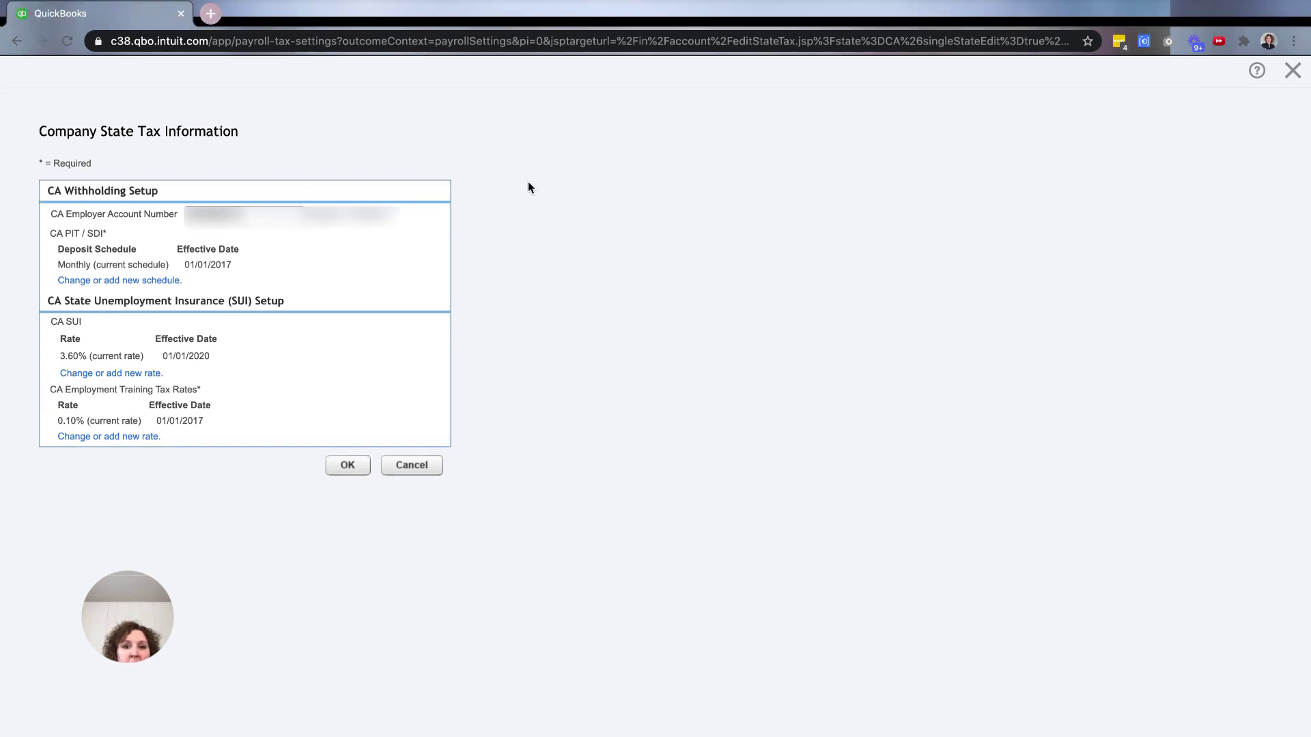